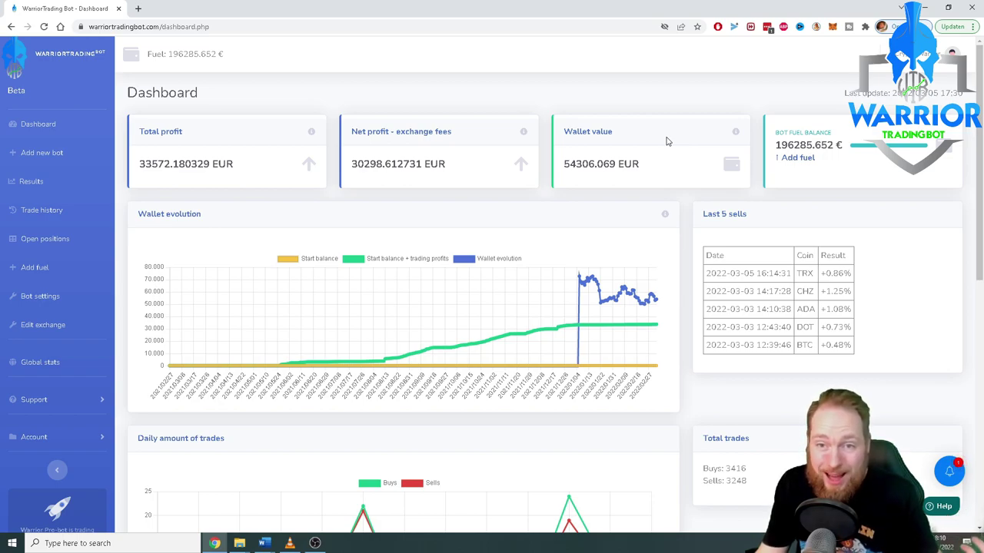
left_click_drag(564, 164, 609, 164)
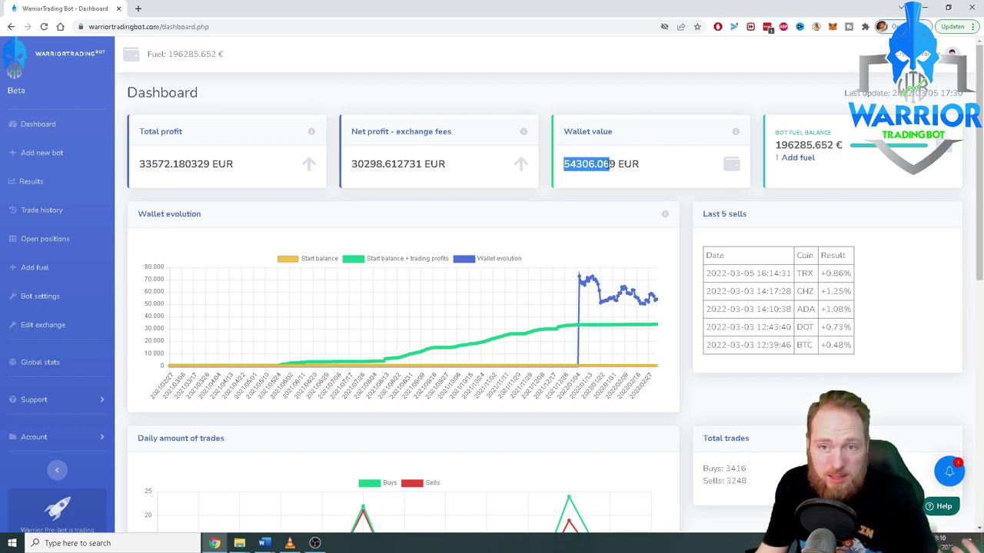
left_click(581, 183)
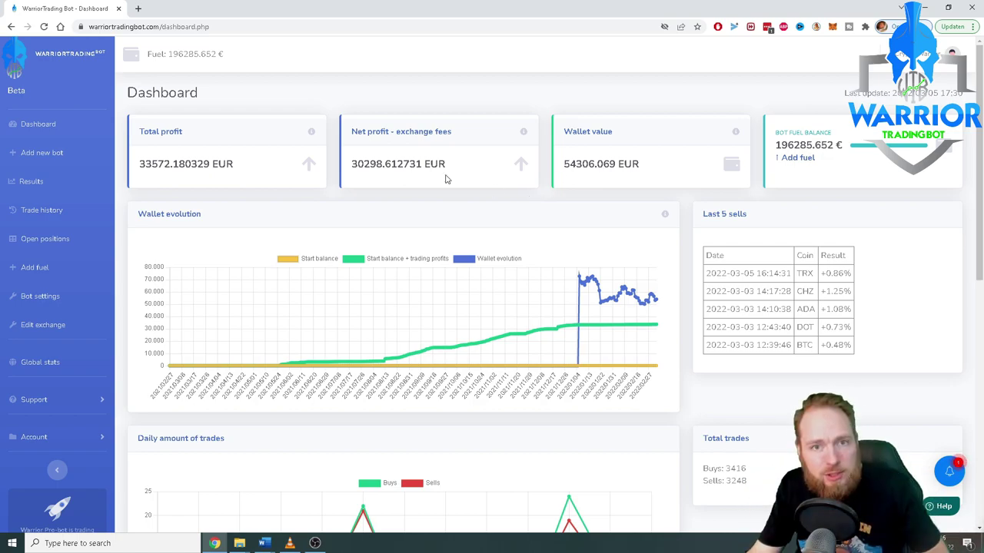
left_click_drag(347, 164, 421, 165)
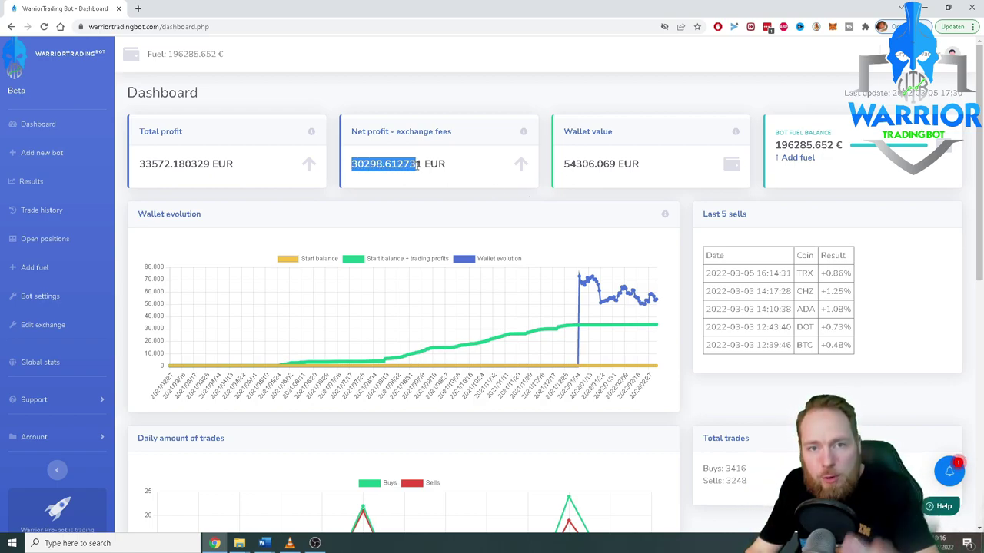
left_click(429, 198)
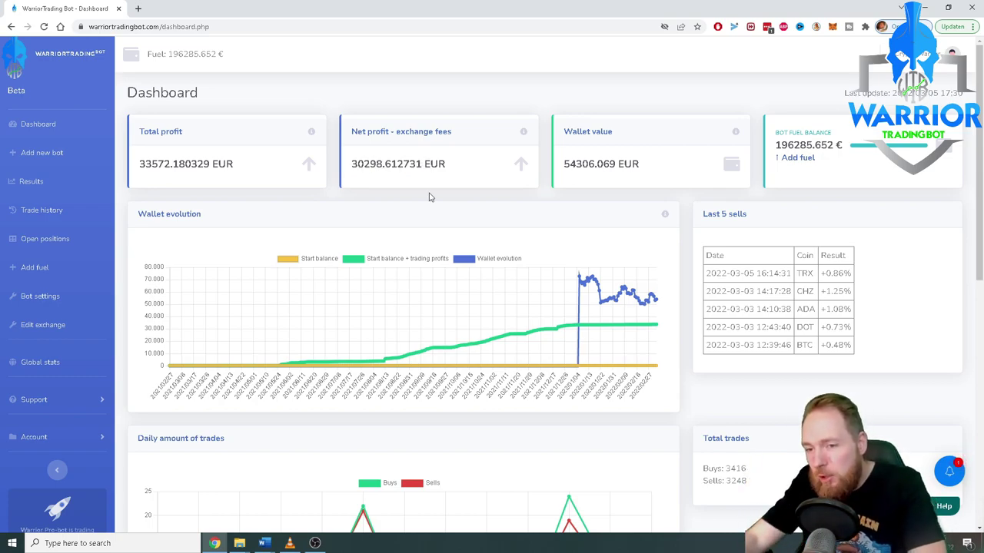